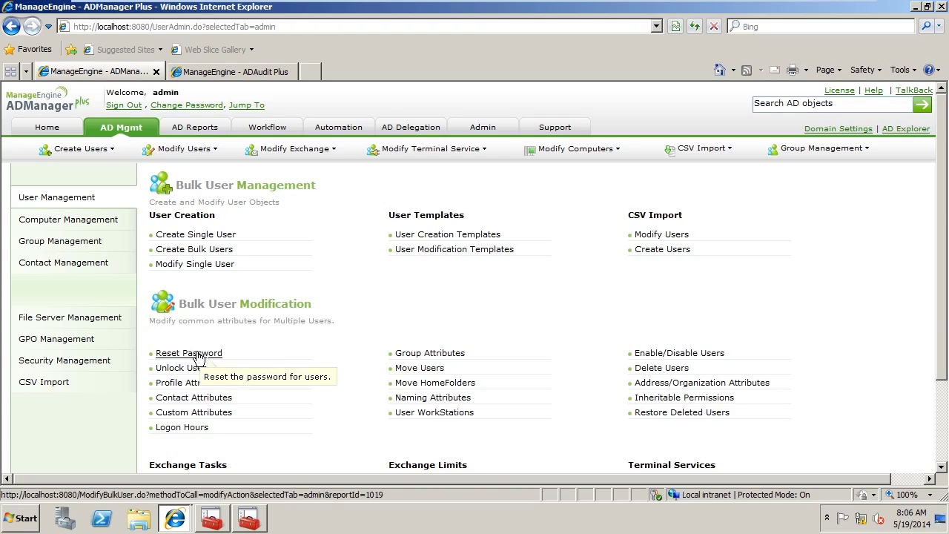
# From the bulk Reset Password form, go to the Password Policy page for generated-password complexity
pyautogui.click(199, 355)
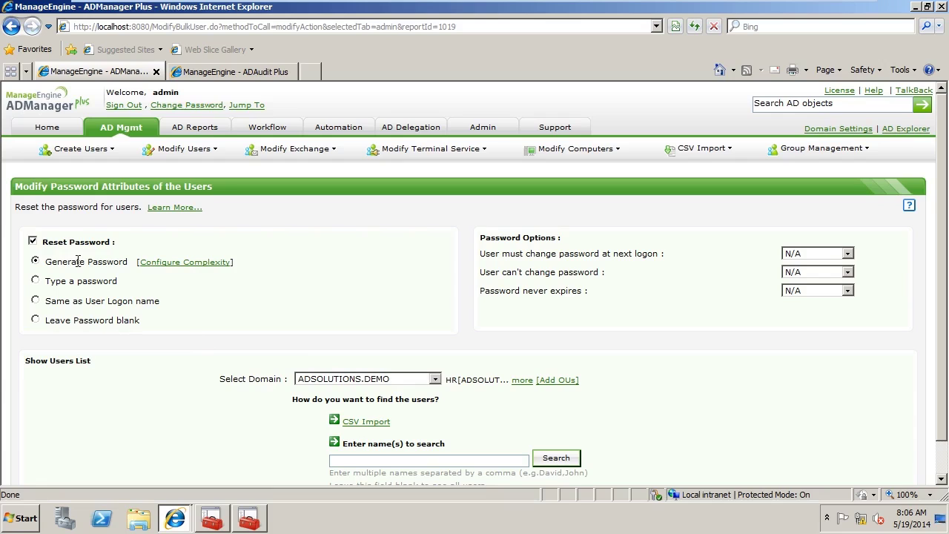
pyautogui.click(163, 263)
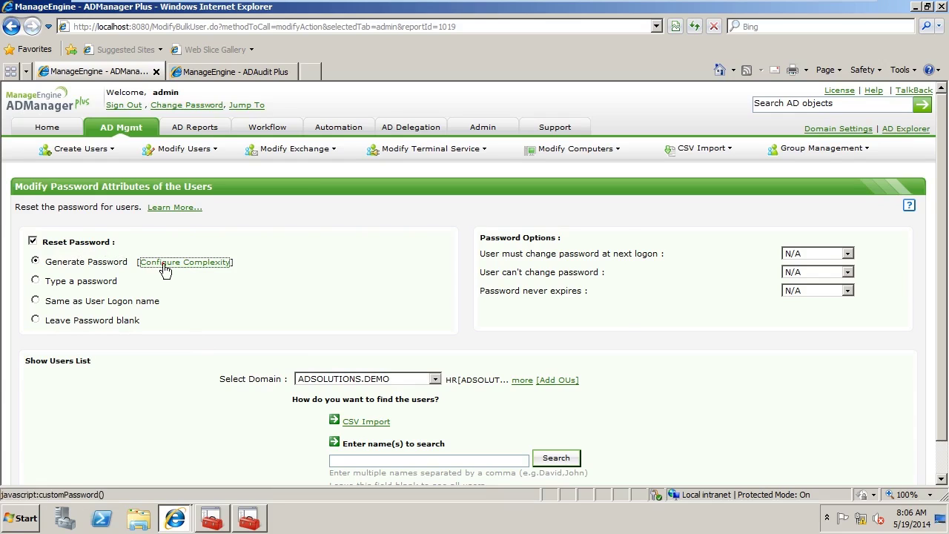
pyautogui.click(545, 309)
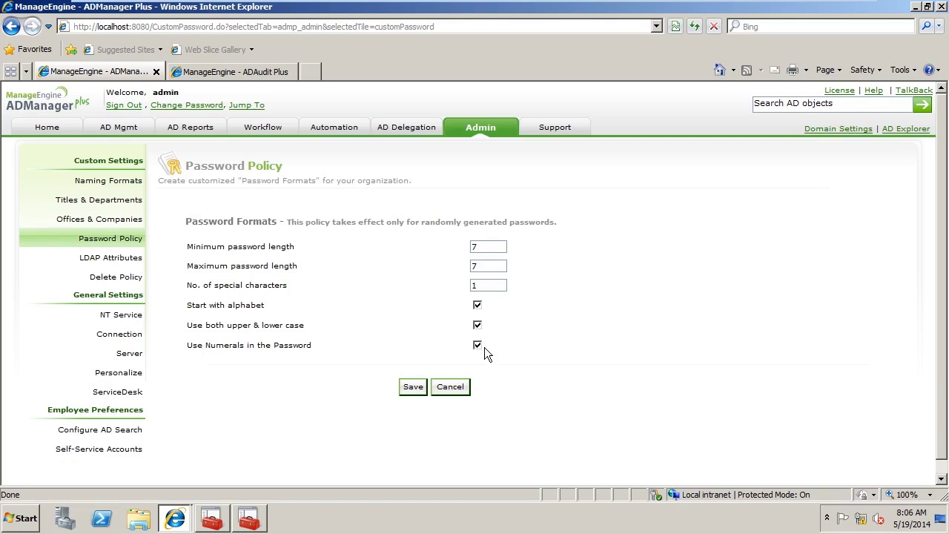
pyautogui.click(10, 27)
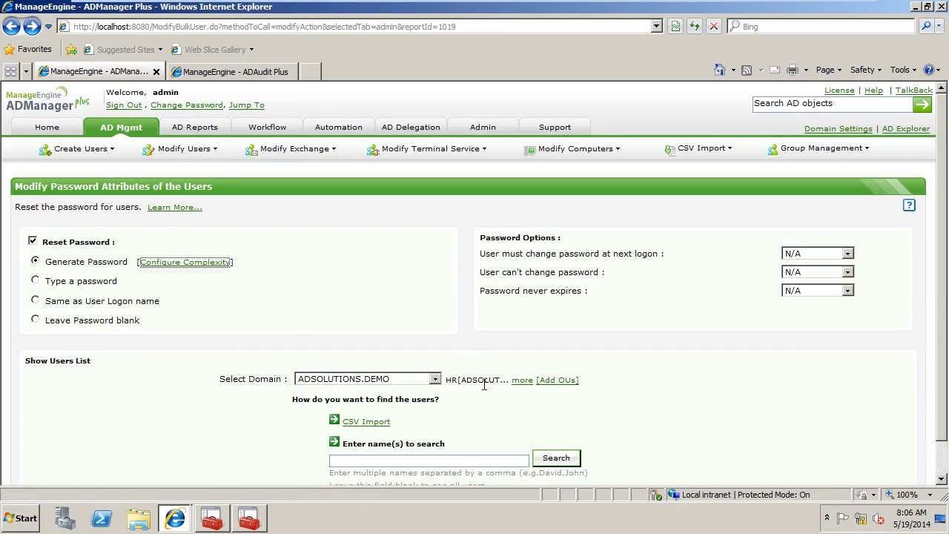
pyautogui.click(523, 381)
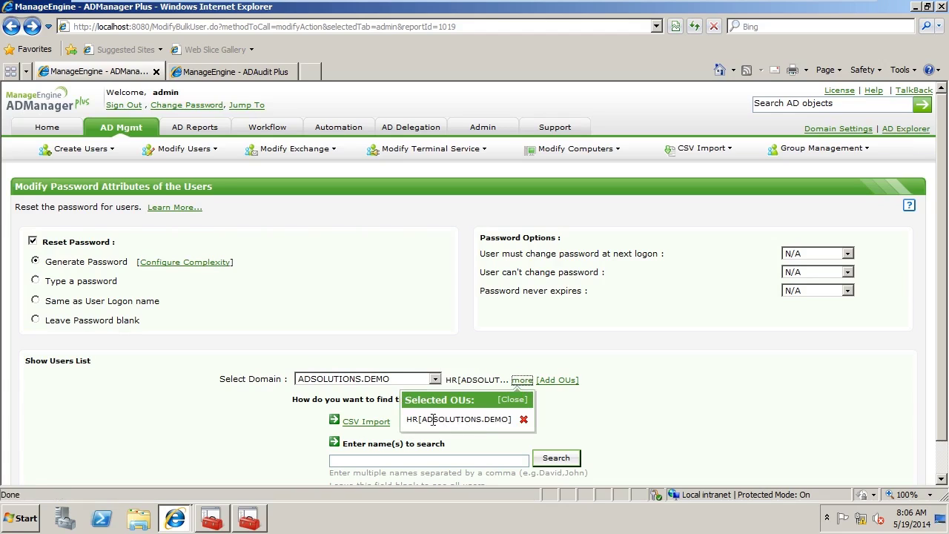
pyautogui.click(560, 414)
pyautogui.click(513, 400)
pyautogui.click(558, 458)
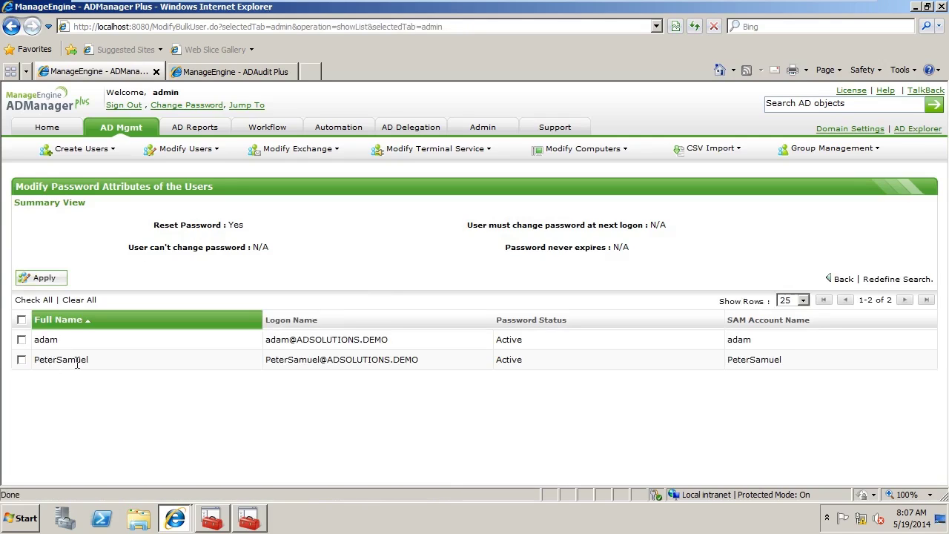
pyautogui.click(22, 339)
pyautogui.click(21, 360)
pyautogui.click(40, 277)
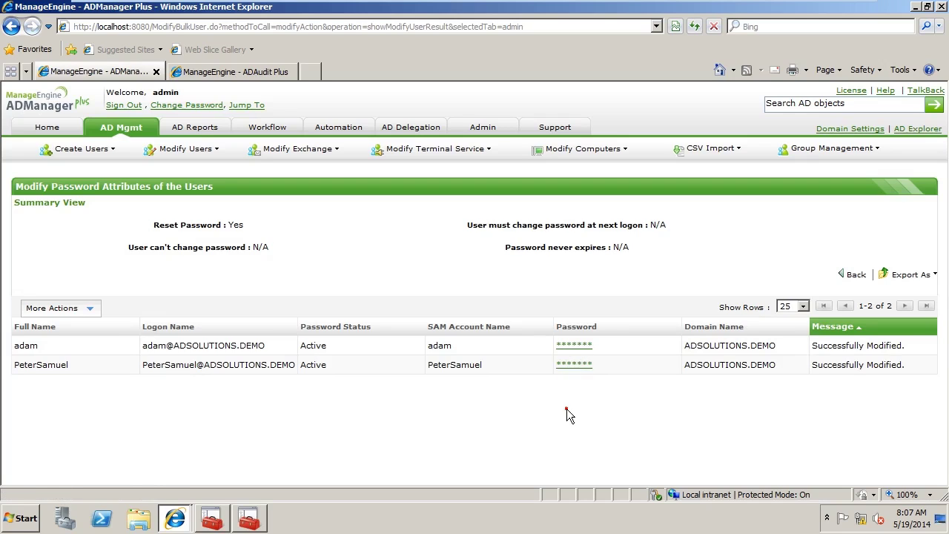
pyautogui.click(572, 345)
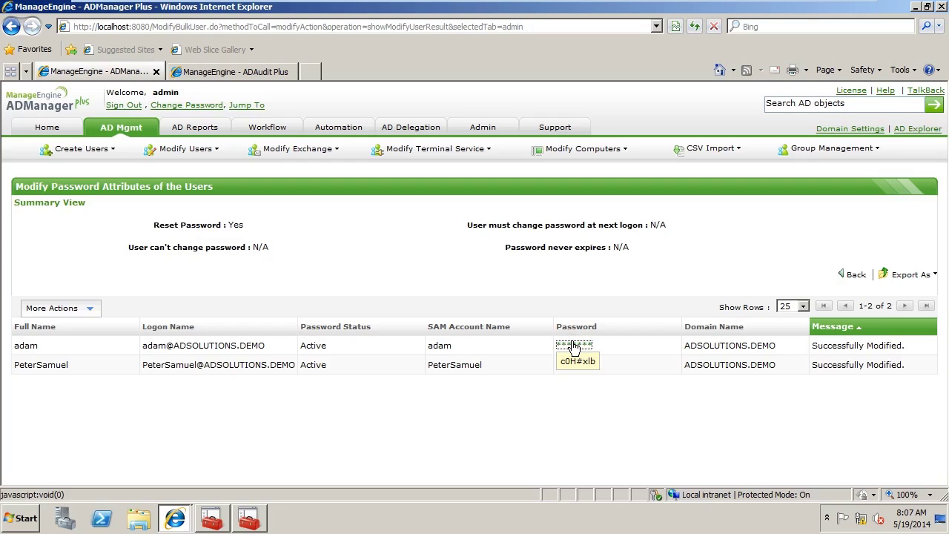
pyautogui.click(577, 365)
pyautogui.click(578, 420)
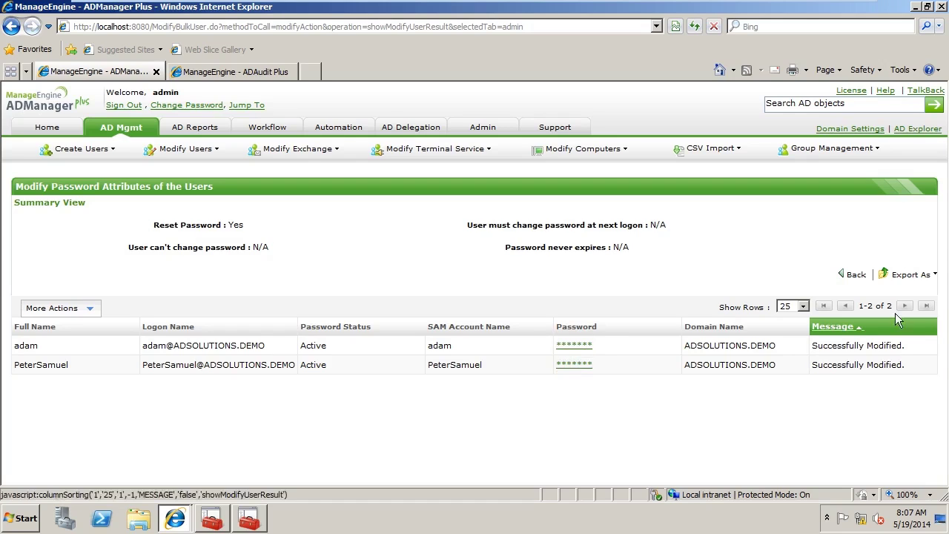
pyautogui.click(912, 274)
# Export the reset results as an HTML report, then close the report window
pyautogui.click(893, 340)
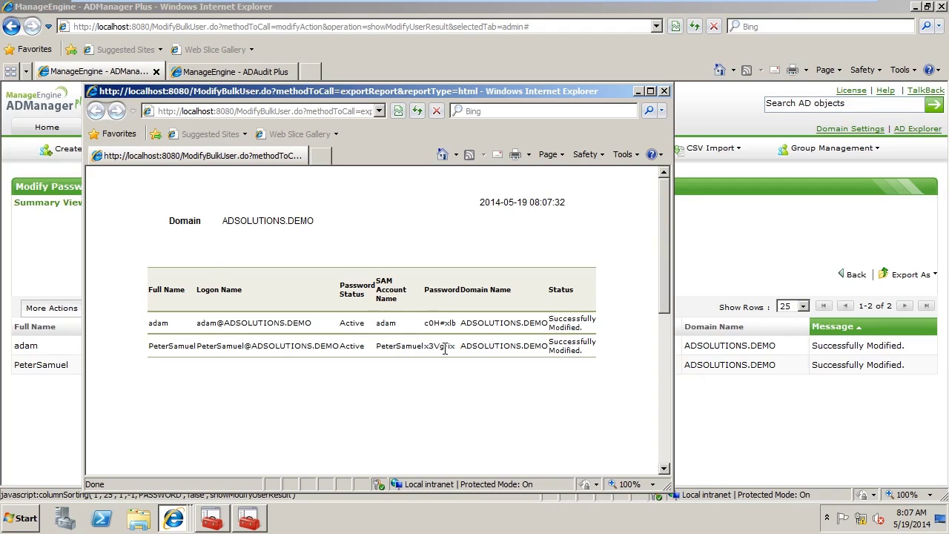
pyautogui.click(664, 91)
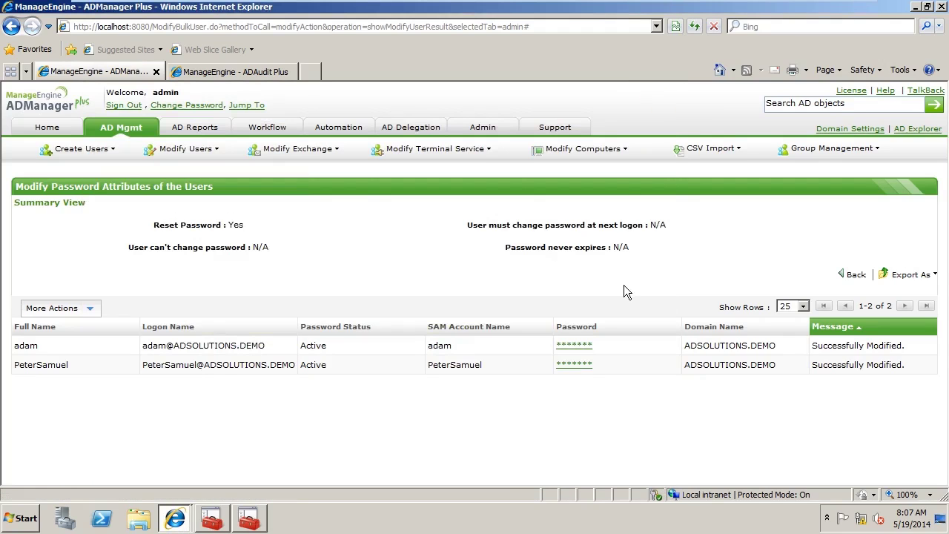
# Reopen a fresh Reset Password form under AD Mgmt, leaving 'change password at next logon' at N/A
pyautogui.click(10, 26)
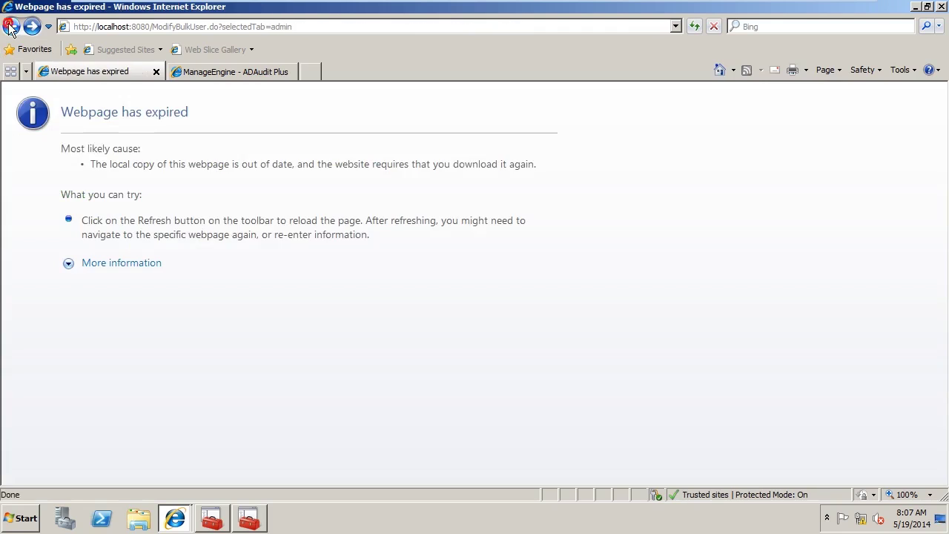
pyautogui.click(10, 26)
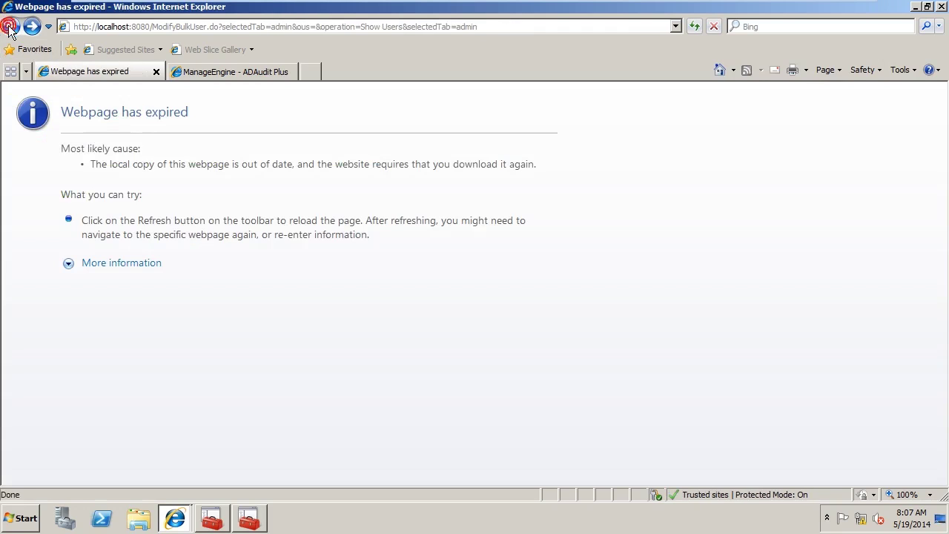
pyautogui.click(9, 27)
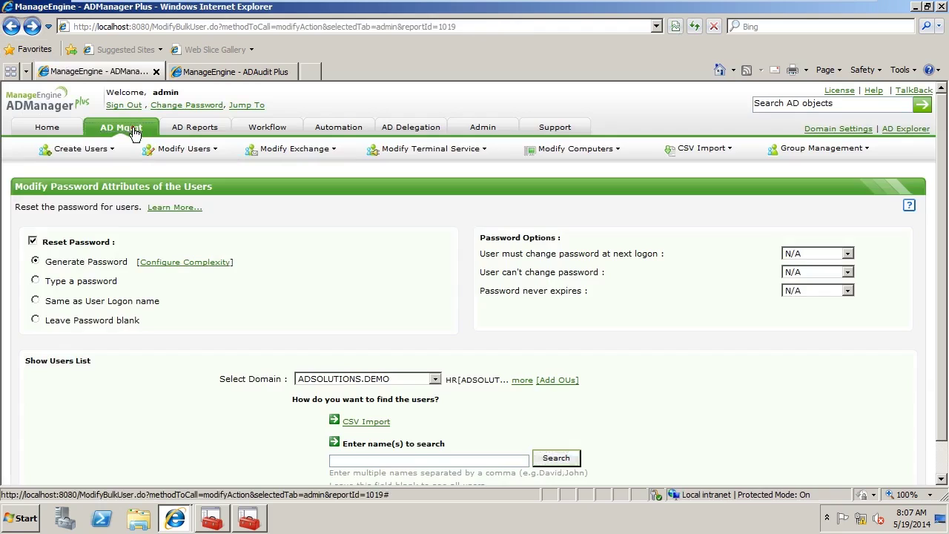
pyautogui.click(134, 132)
pyautogui.click(197, 355)
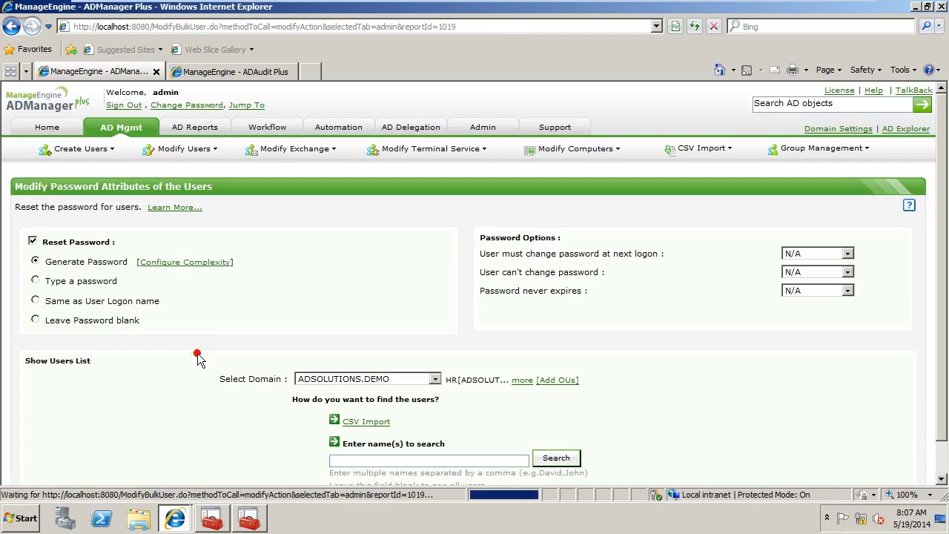
pyautogui.click(848, 253)
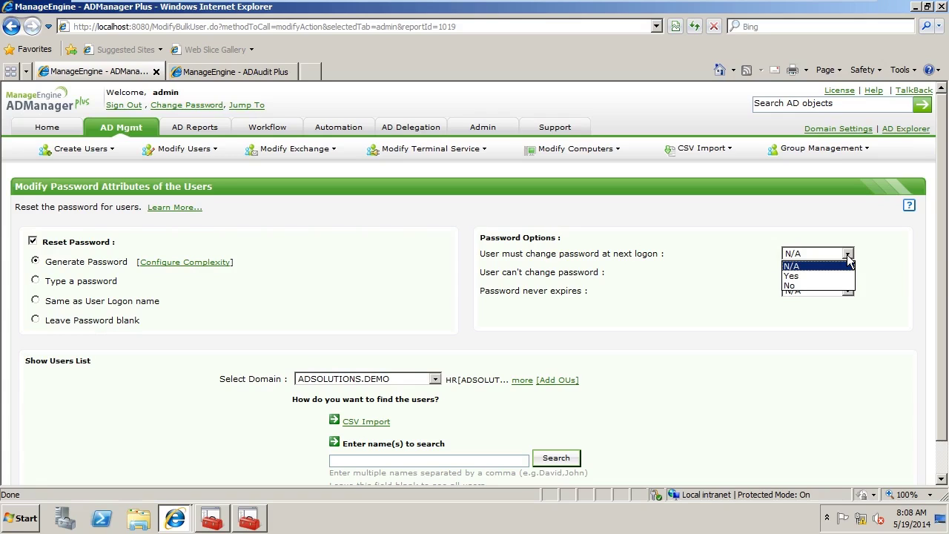
pyautogui.click(670, 292)
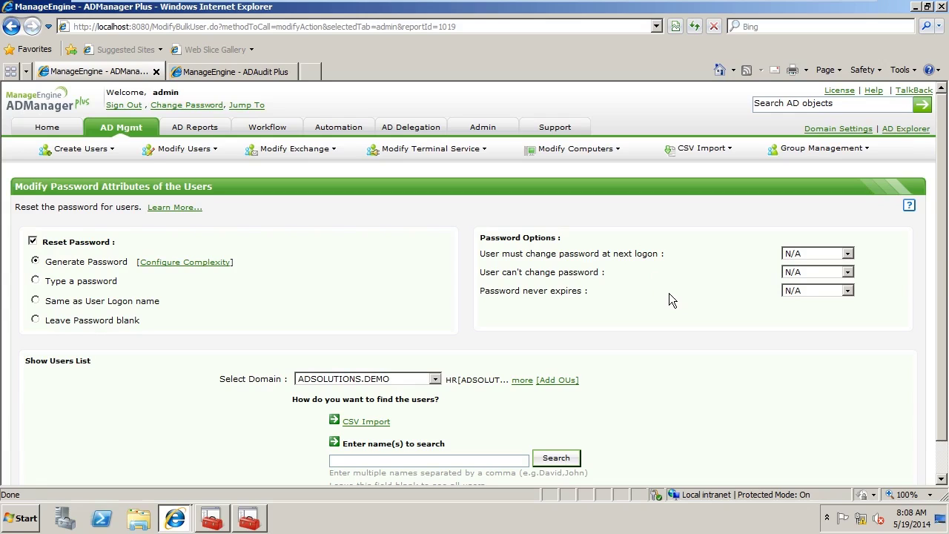
# Open AD Reports > Password Reports > Password Expired Users to see krbtgt and adam
pyautogui.click(199, 128)
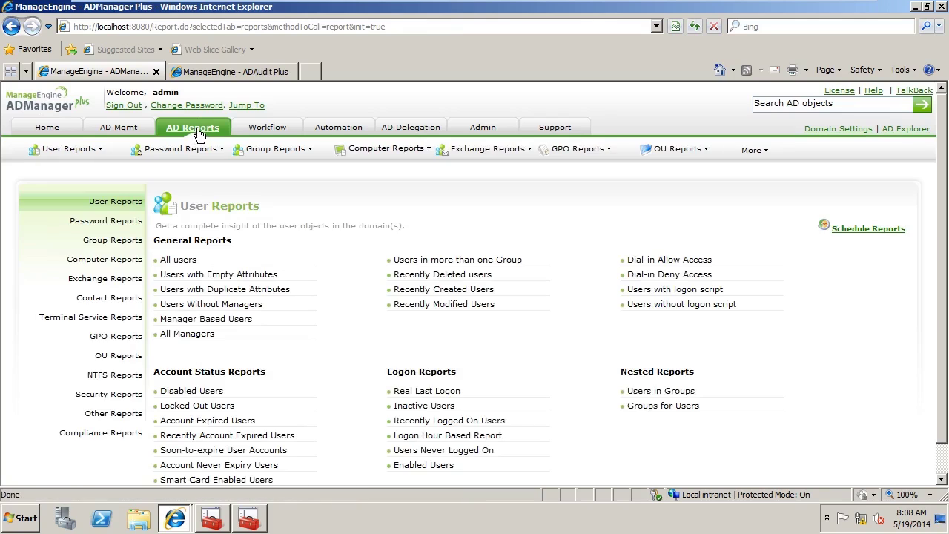
pyautogui.click(111, 221)
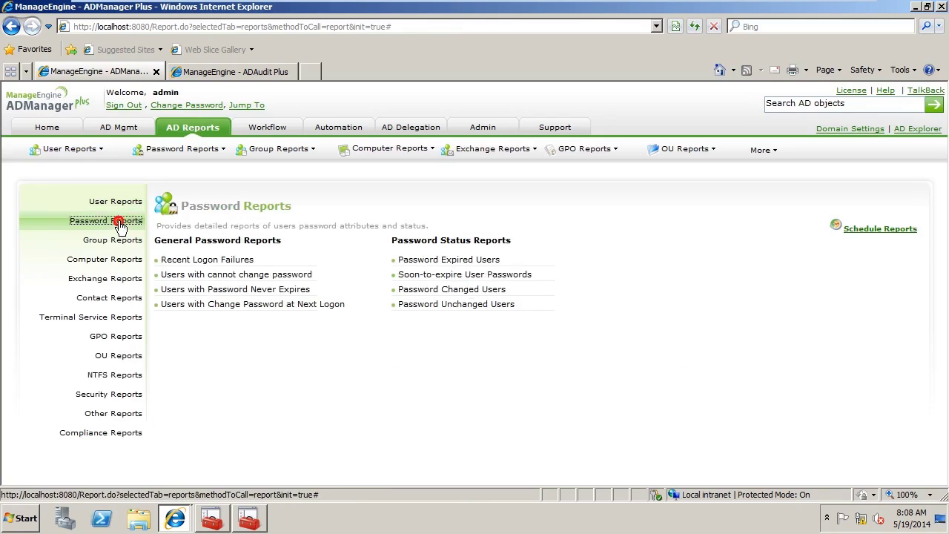
pyautogui.click(425, 264)
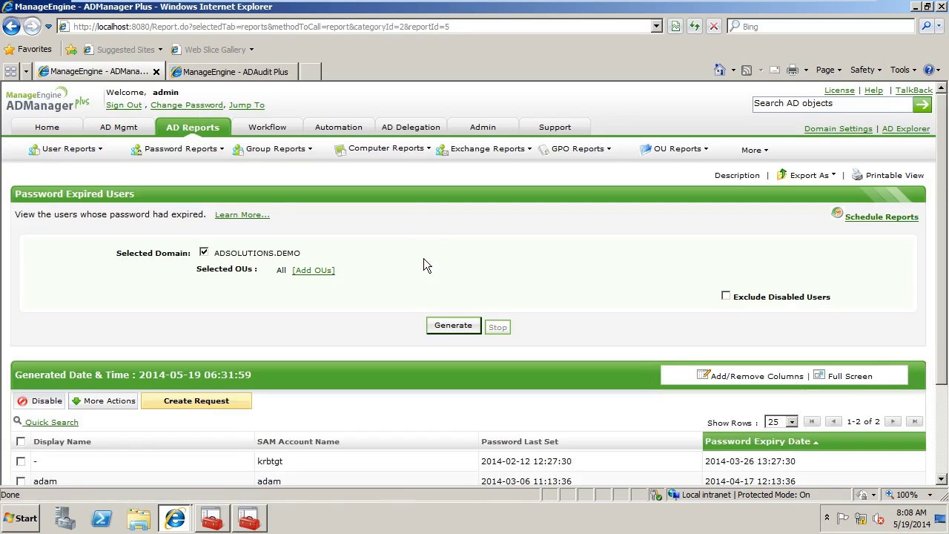
pyautogui.scroll(-3, 375, 287)
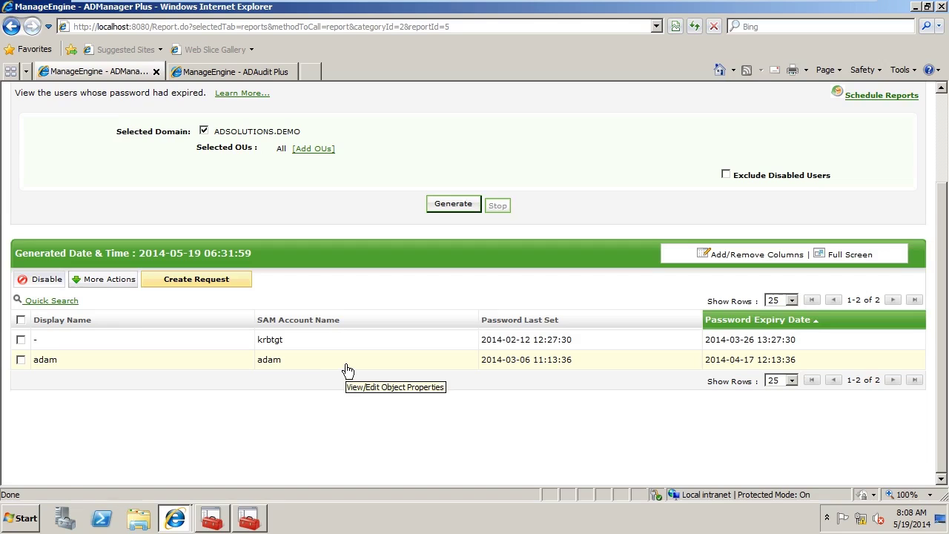
# Select adam in the report and show the Action dropdown under More Actions
pyautogui.click(20, 361)
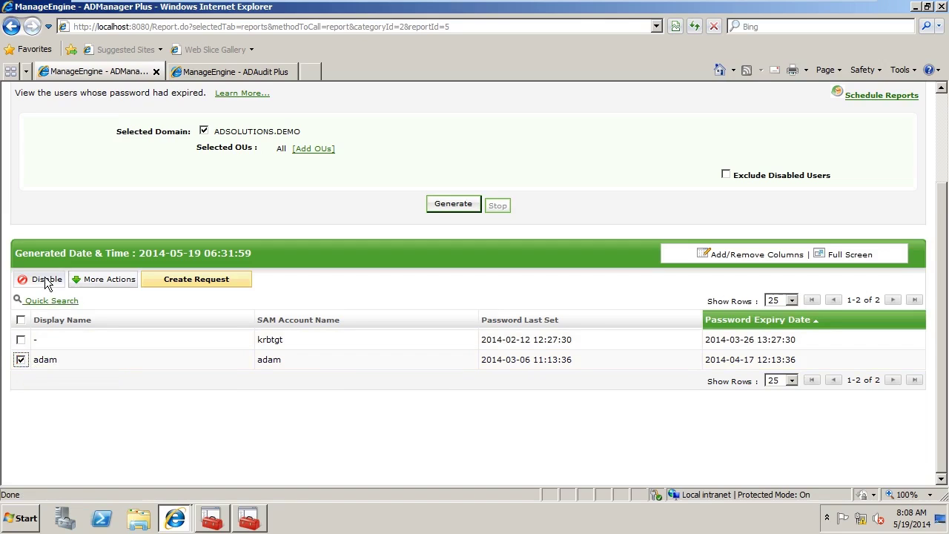
pyautogui.click(103, 280)
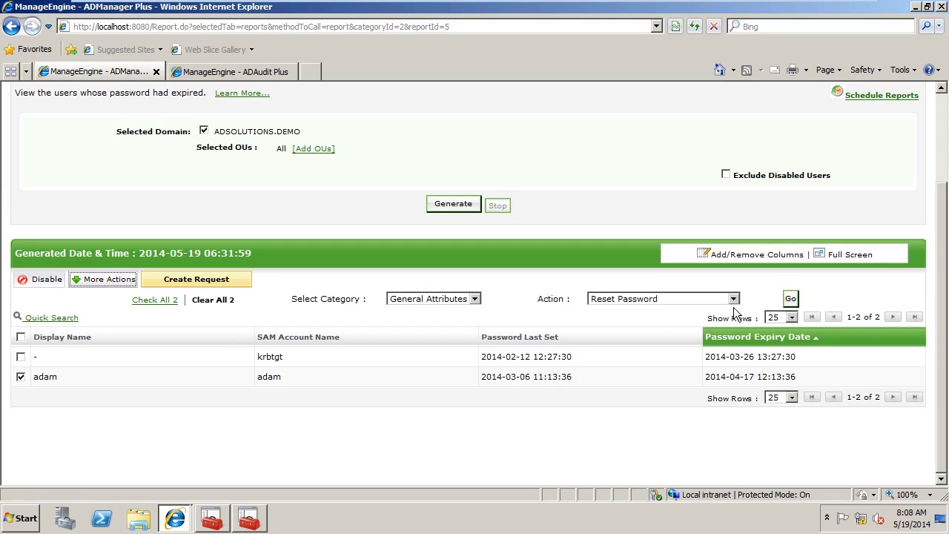
pyautogui.click(733, 299)
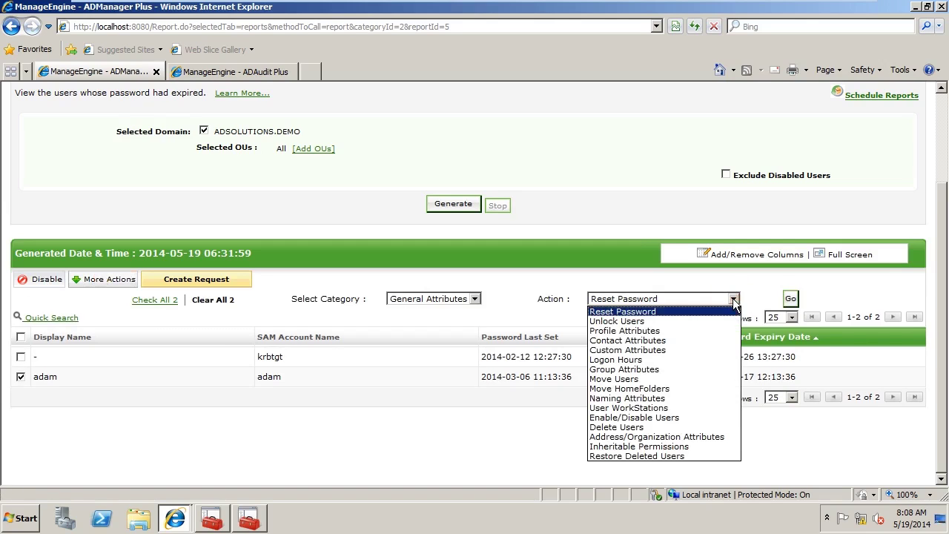